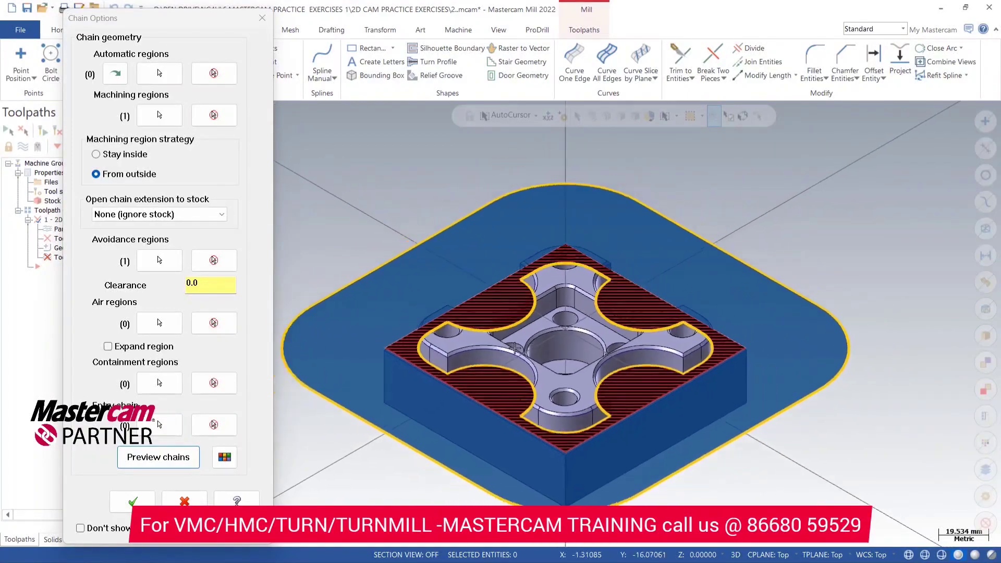
Step: Accept the chained regions and create a 10 mm flat endmill for the dynamic mill toolpath
click(133, 501)
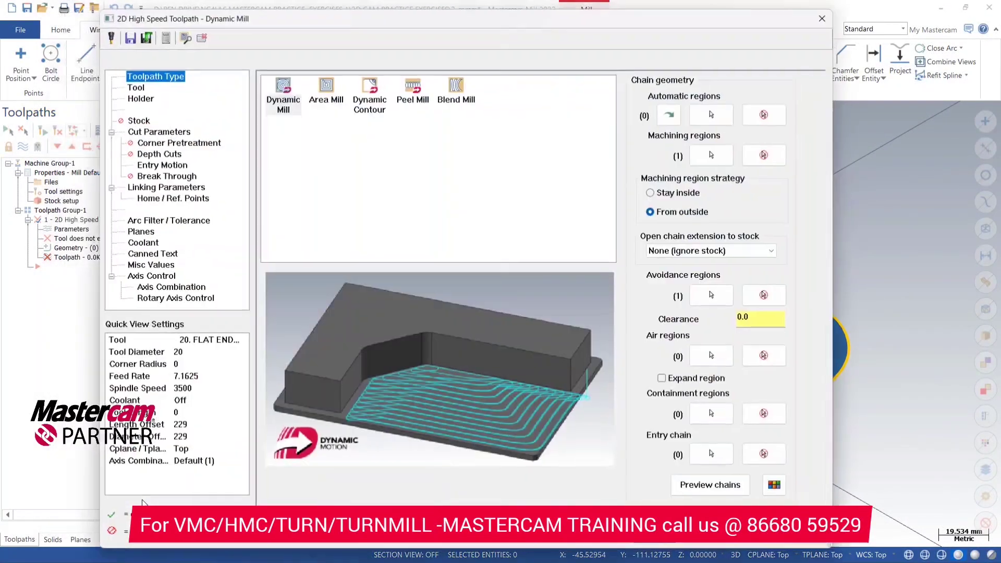
click(124, 82)
right_click(383, 137)
click(431, 157)
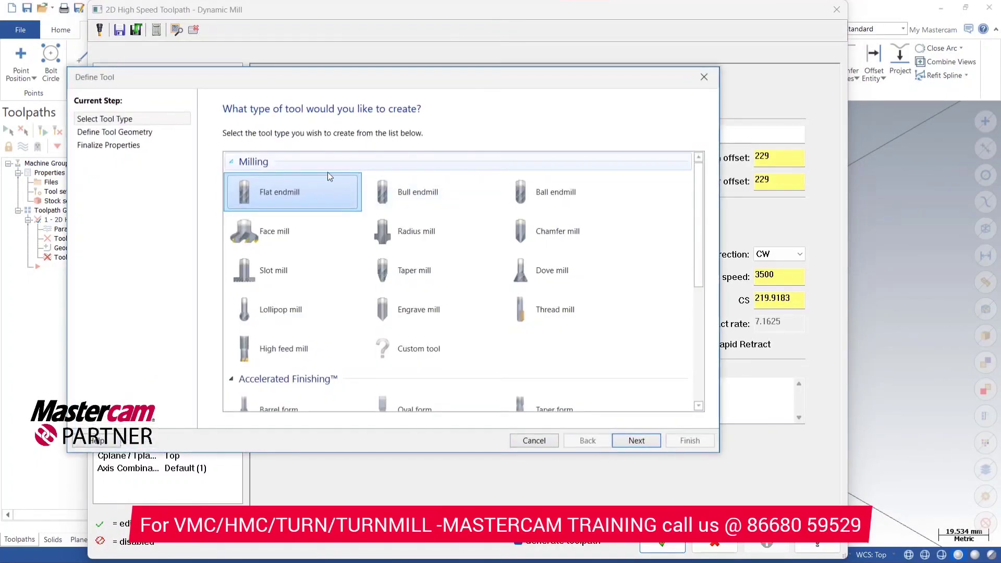
click(652, 443)
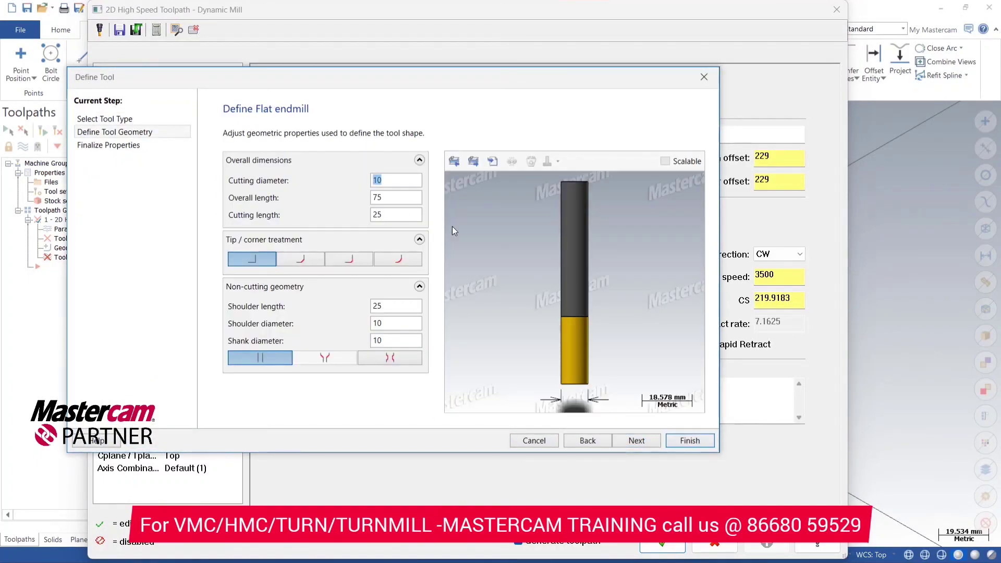
click(687, 442)
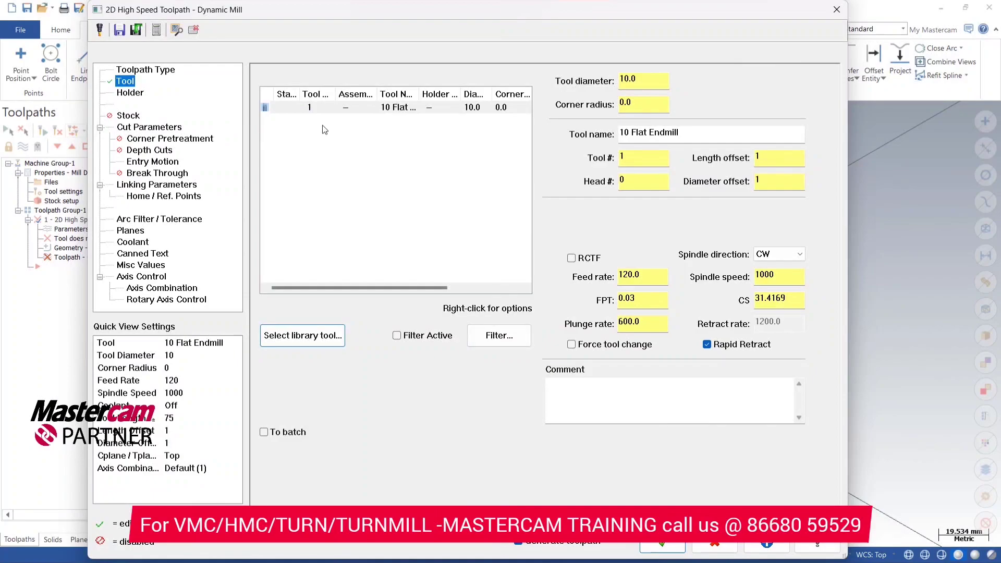
Step: Open the cut parameters, keeping Climb as the cutting method and Bottom left as the approach position
click(138, 128)
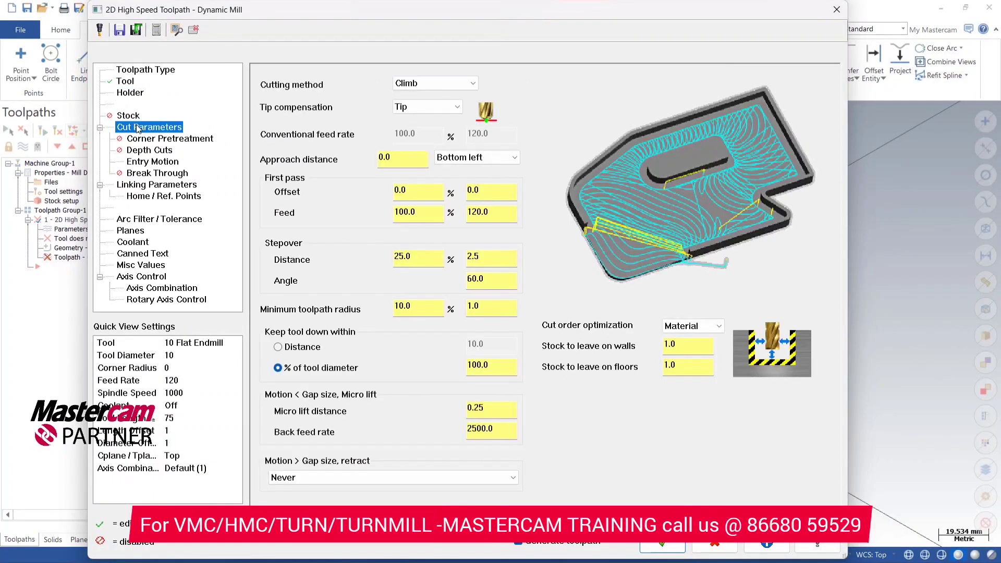
click(468, 85)
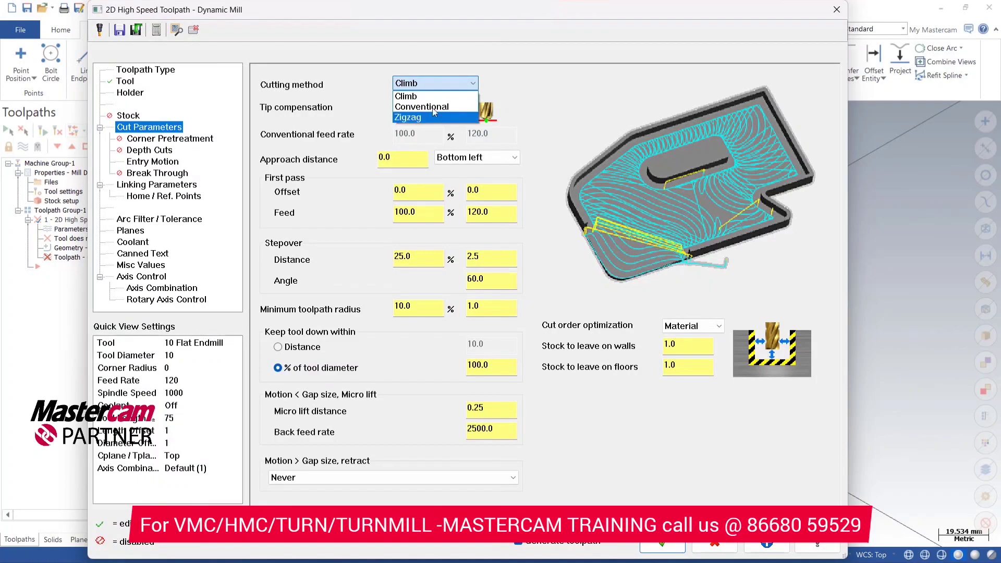
click(459, 84)
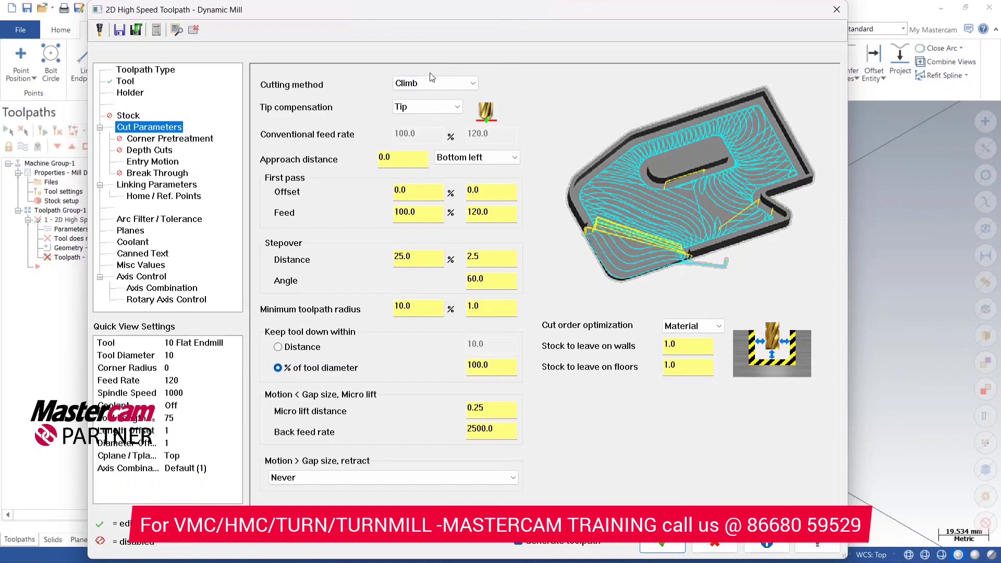
click(399, 162)
click(502, 159)
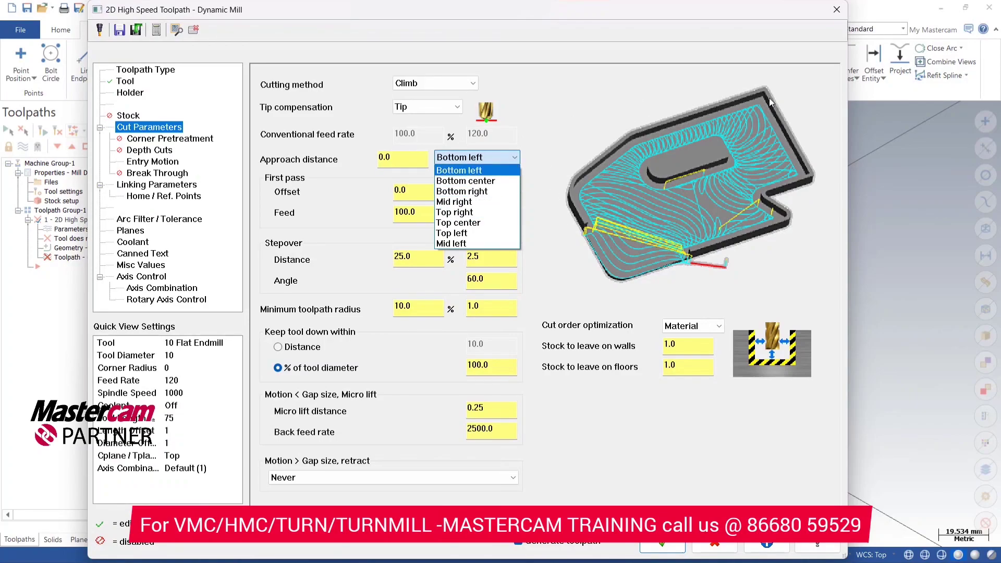
click(488, 171)
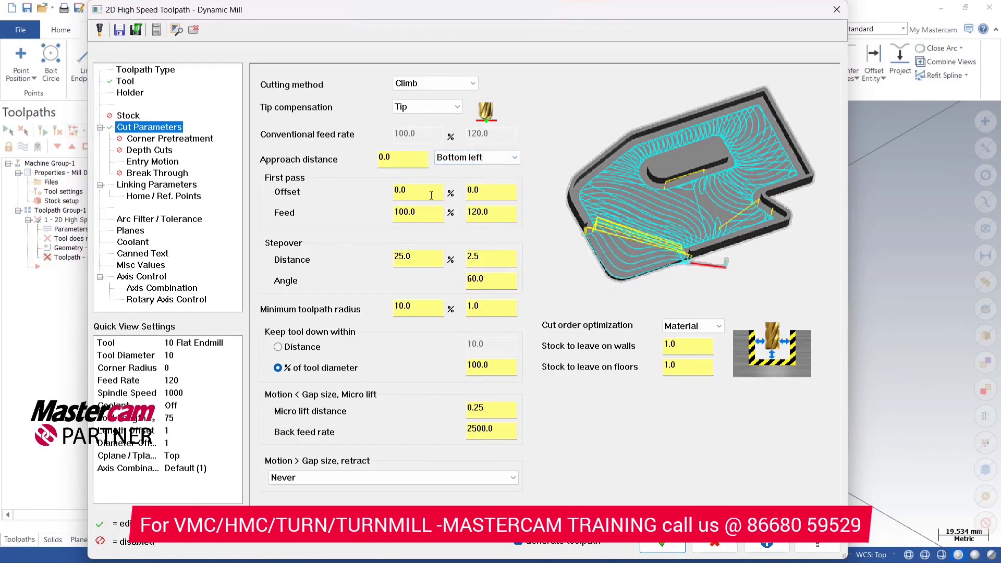
Step: Set the first pass offset to 5% of the tool diameter, keeping the first pass feed
double_click(396, 201)
text(5)
key(Tab)
key(Tab)
drag(398, 220, 453, 215)
double_click(478, 217)
Step: Set the stepover distance to 10% of the tool diameter
double_click(419, 264)
double_click(482, 259)
double_click(411, 254)
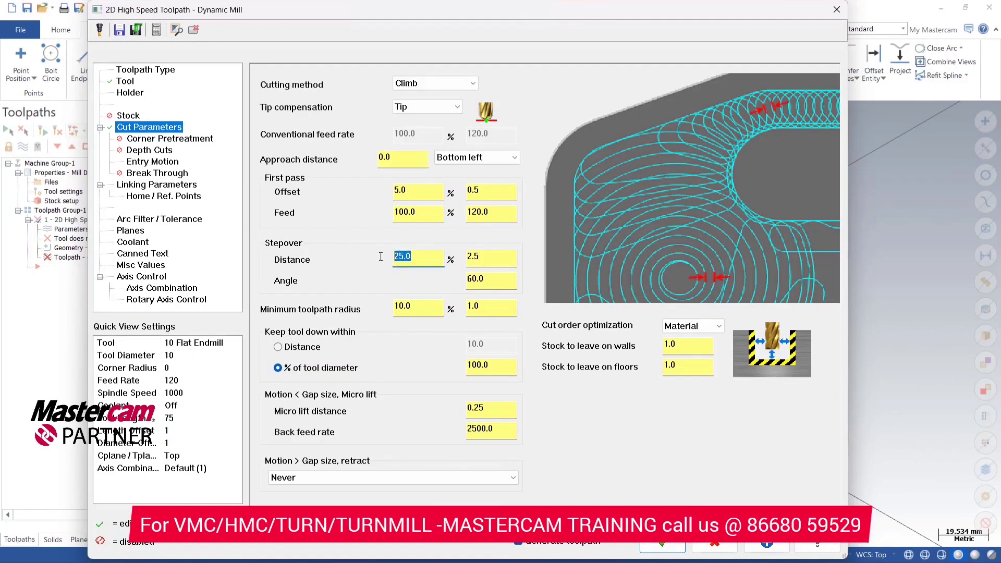
text(10)
key(Return)
key(Tab)
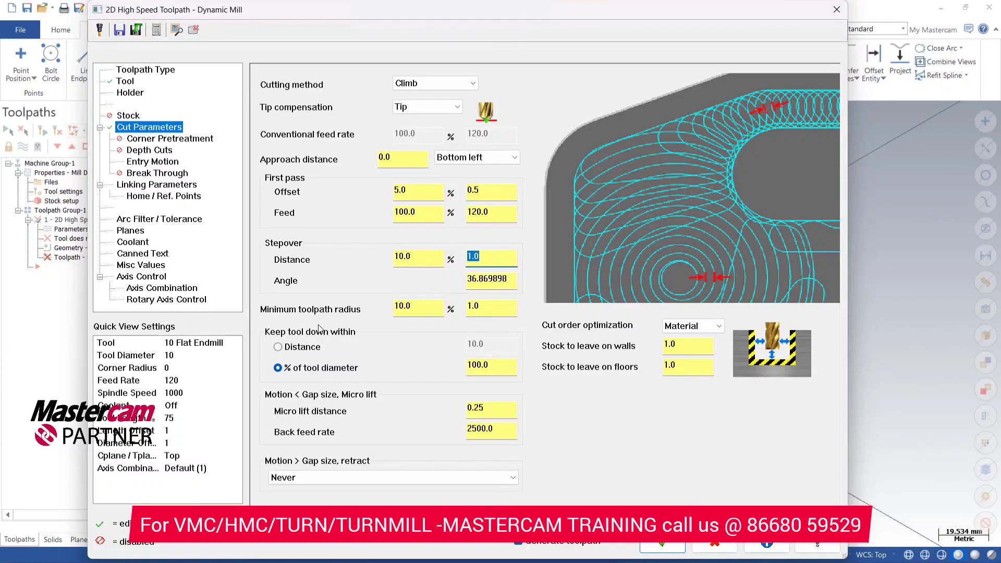
Step: Set the minimum toolpath radius to 6 mm
click(411, 309)
click(495, 311)
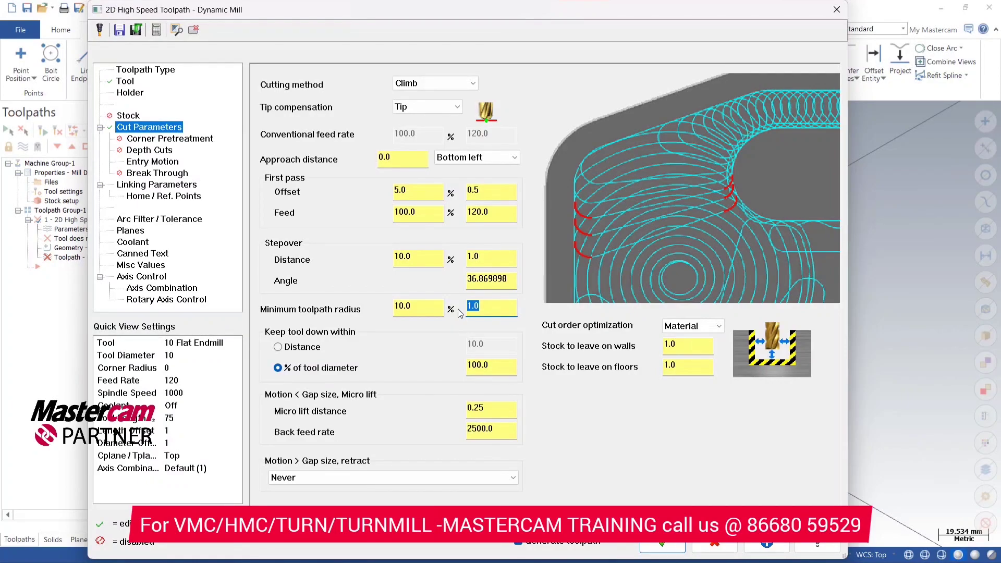
text(6)
click(499, 365)
click(496, 306)
Step: Set the stock to leave on both walls and floors to 0
click(475, 407)
click(700, 348)
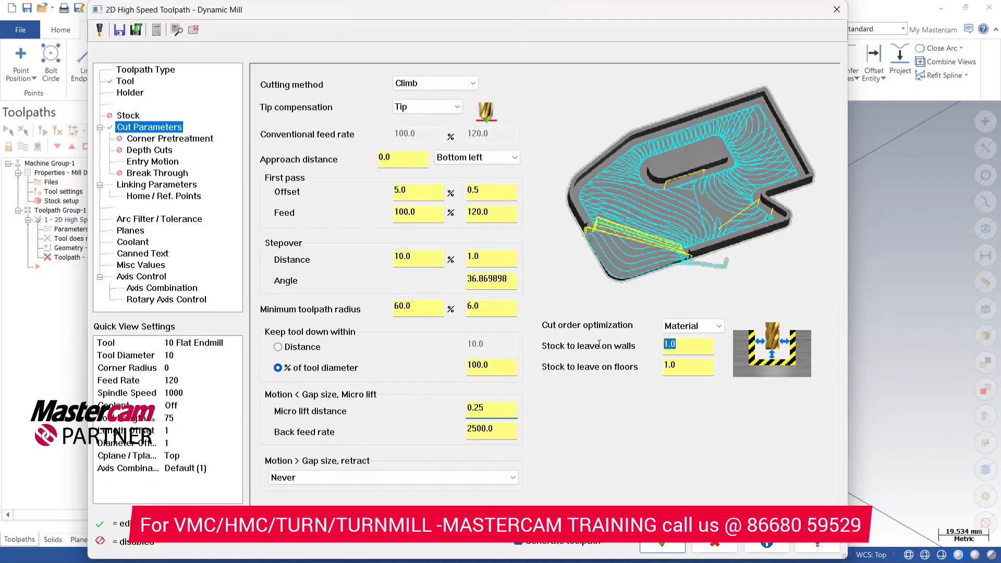
text(0)
click(669, 364)
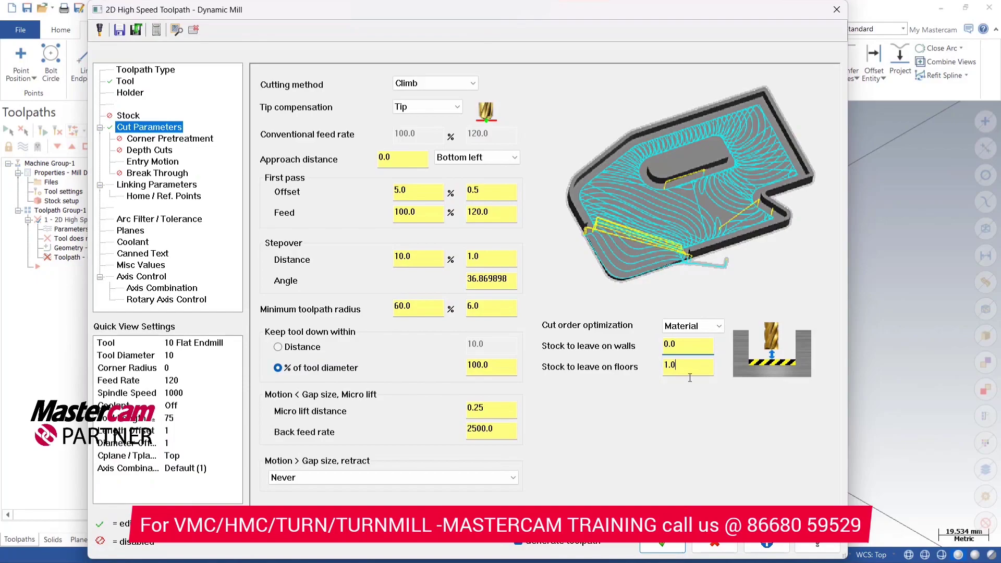
drag(689, 374, 656, 366)
text(0)
Step: Open the entry motion settings and keep Helix only as the entry method
click(196, 140)
click(172, 153)
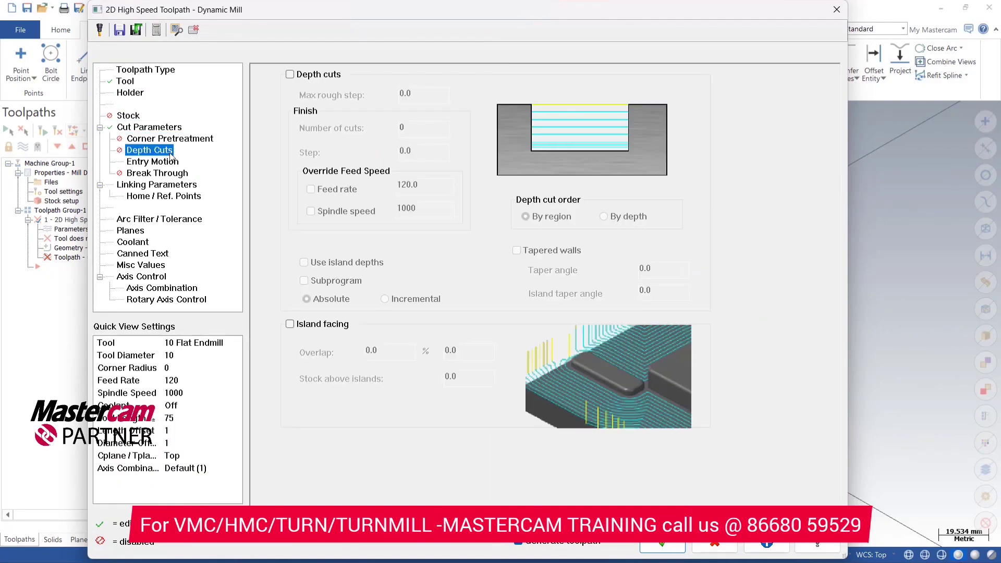
click(166, 163)
click(166, 152)
click(168, 166)
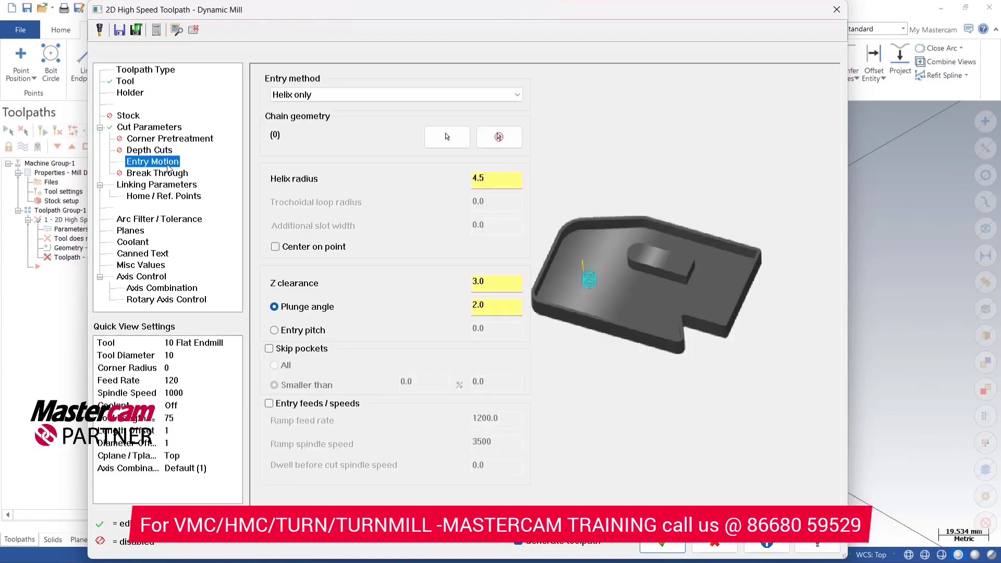
click(330, 93)
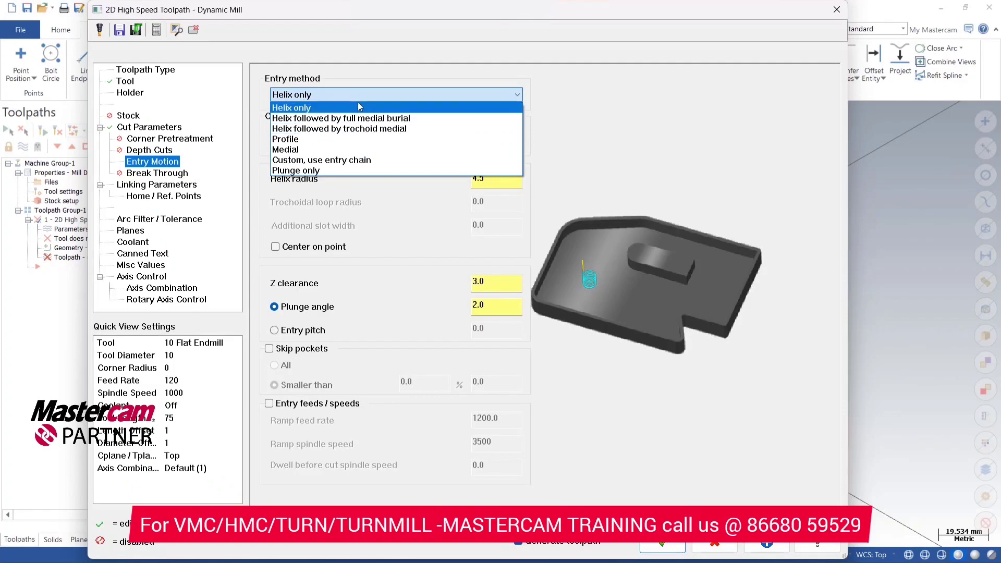
click(326, 88)
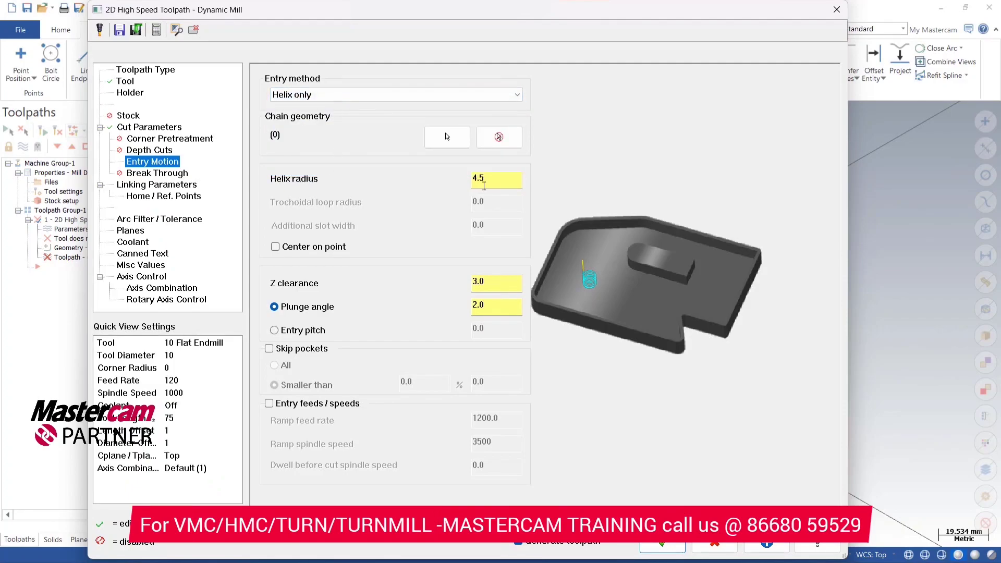
Step: Set the helix entry's Z clearance to 1.0, keeping the helix radius and plunge angle
key(Tab)
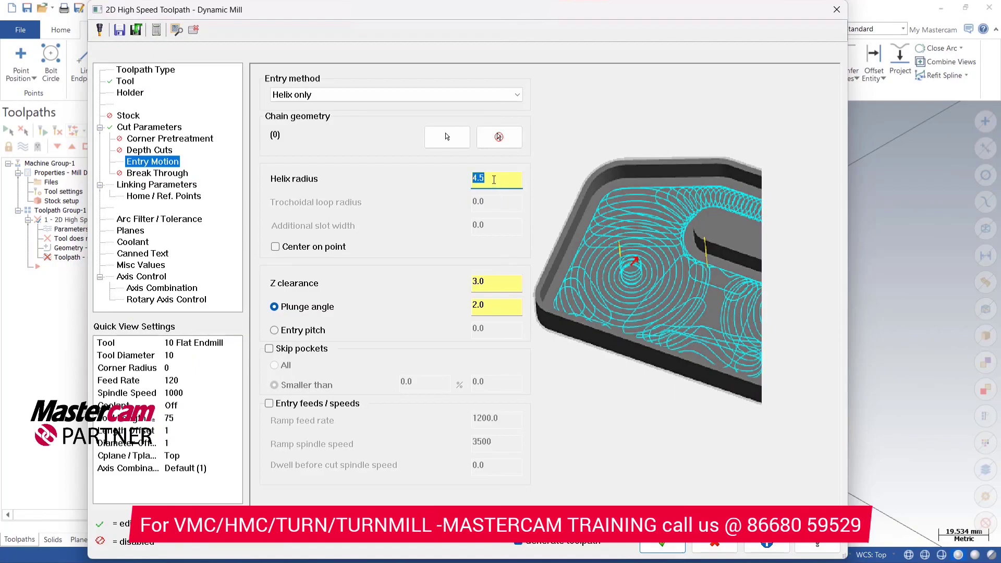
click(501, 287)
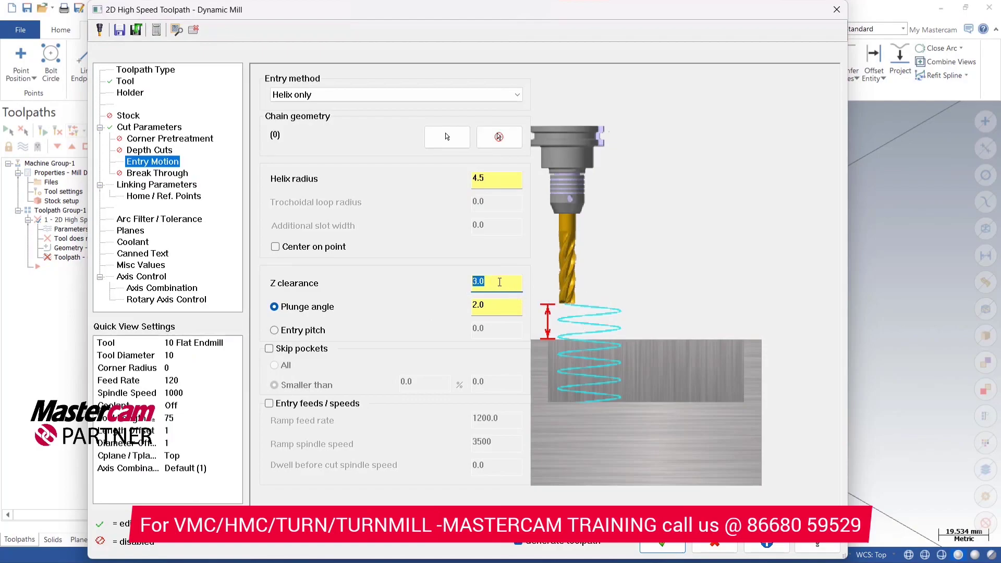
text(1)
click(496, 306)
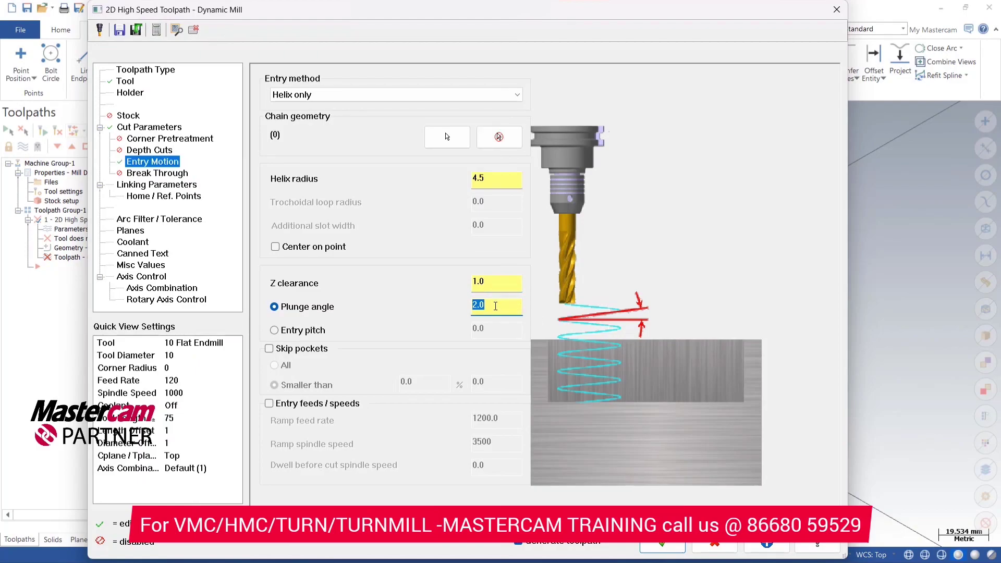
Step: Switch the feed plane and the depth to Absolute in the linking parameters
click(185, 185)
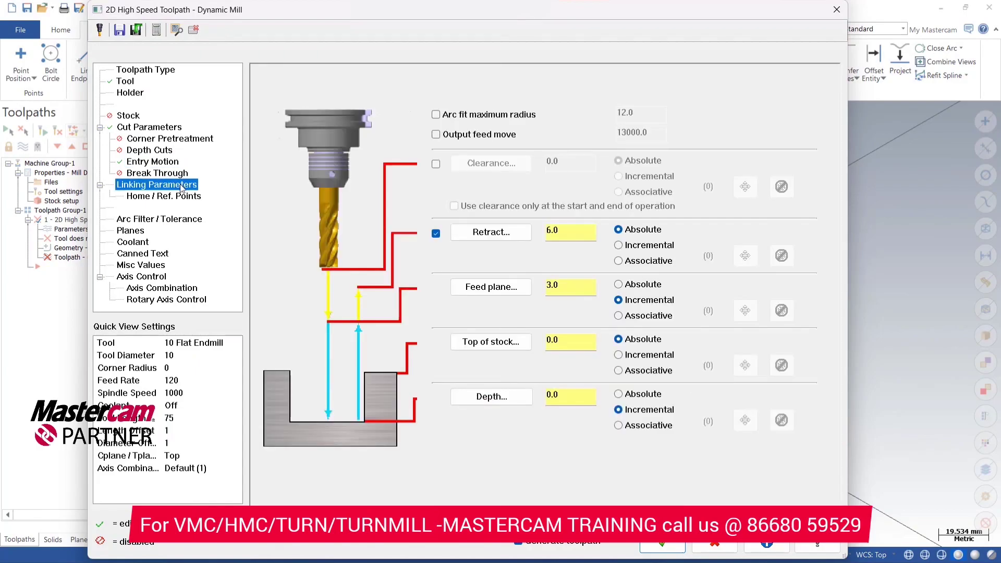
double_click(568, 234)
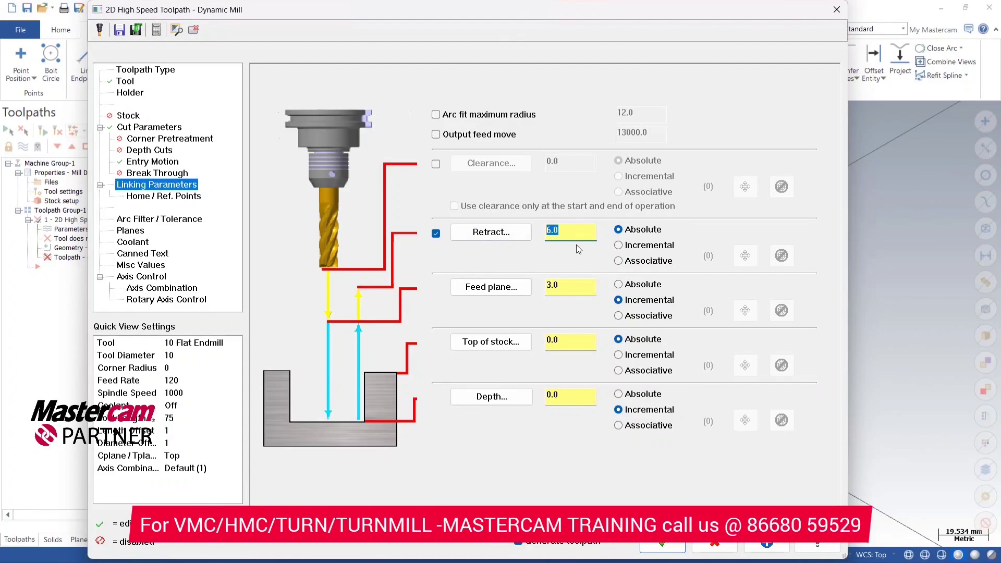
click(638, 287)
click(636, 396)
drag(569, 286, 509, 273)
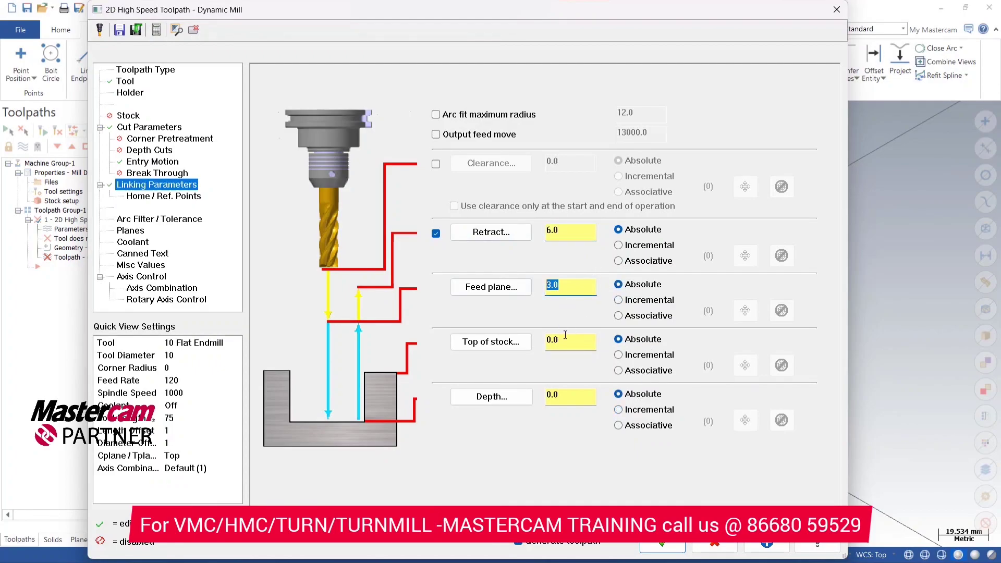
Step: Take the cutting depth of -10 from the model geometry and generate the dynamic mill toolpath
click(491, 396)
click(540, 429)
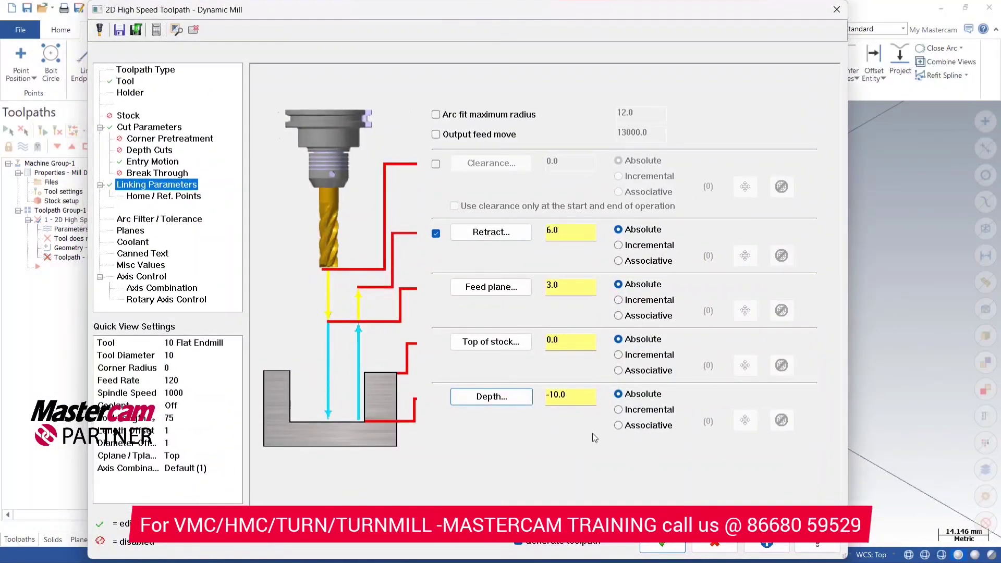
click(661, 544)
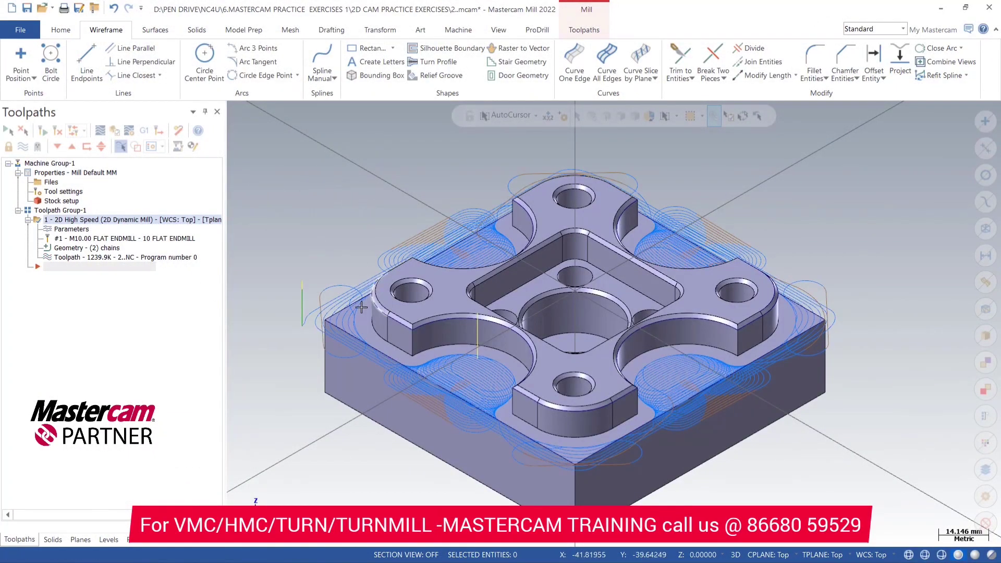
Step: Backplot the dynamic mill toolpath to examine the tool motion around the part, and close the simulation
click(100, 130)
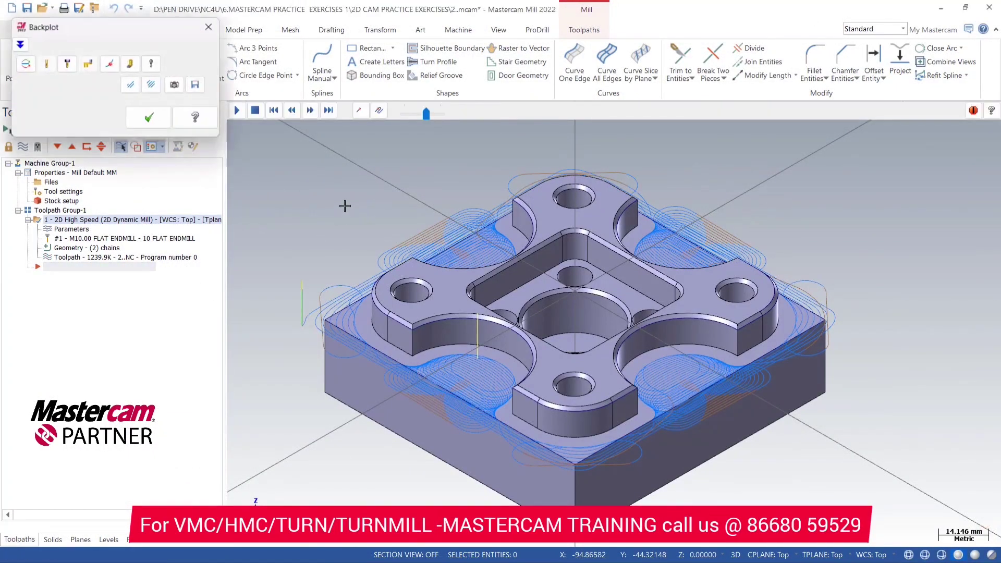
right_click(343, 167)
click(395, 281)
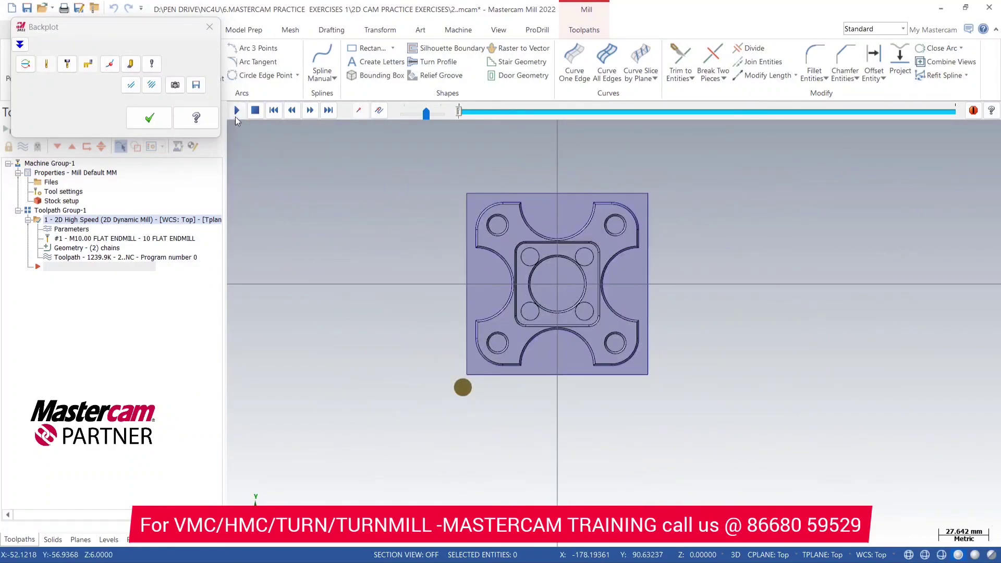
click(236, 110)
scroll(551, 330, up, 2)
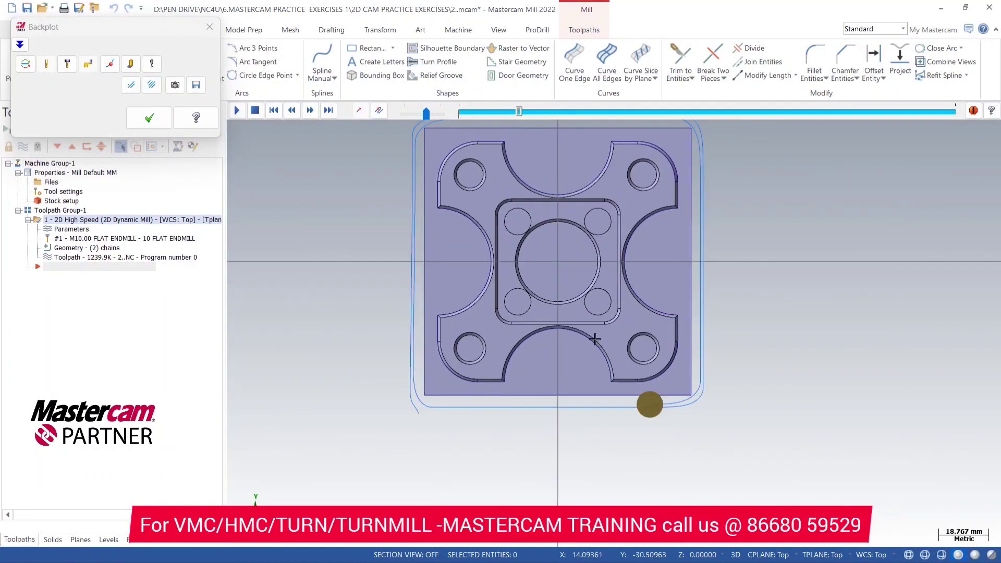
middle_drag(593, 345, 514, 259)
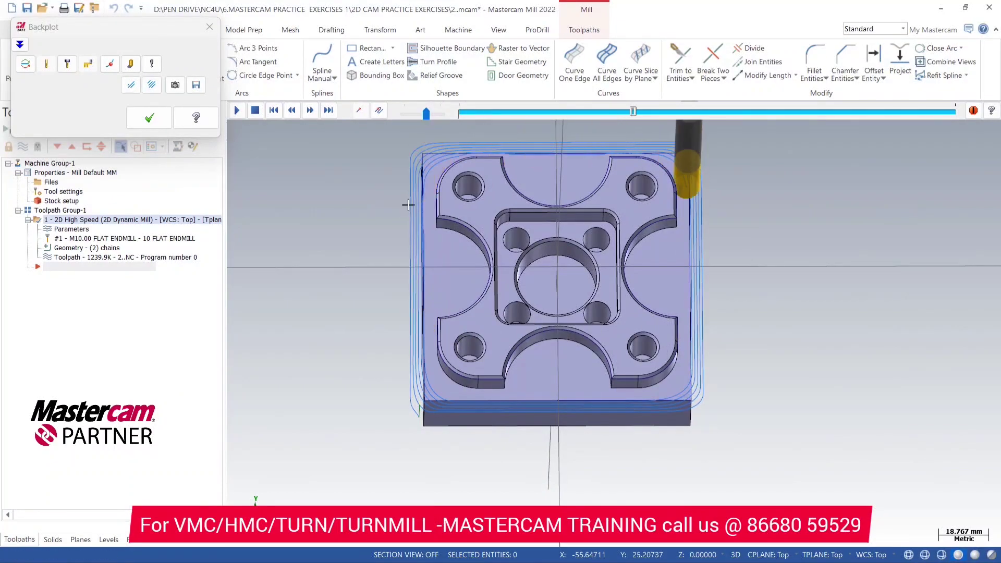
middle_drag(412, 237, 401, 216)
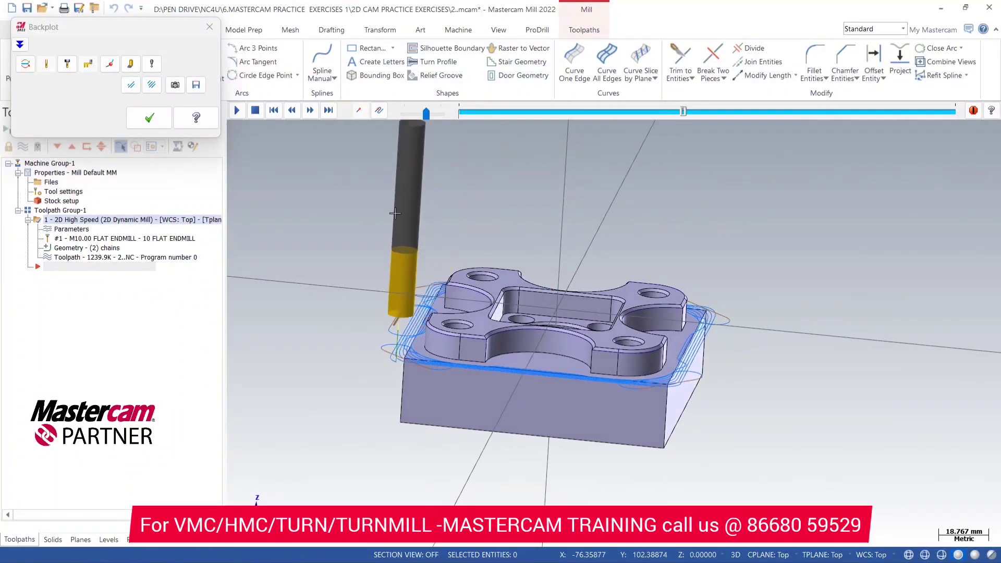
right_click(401, 218)
click(439, 288)
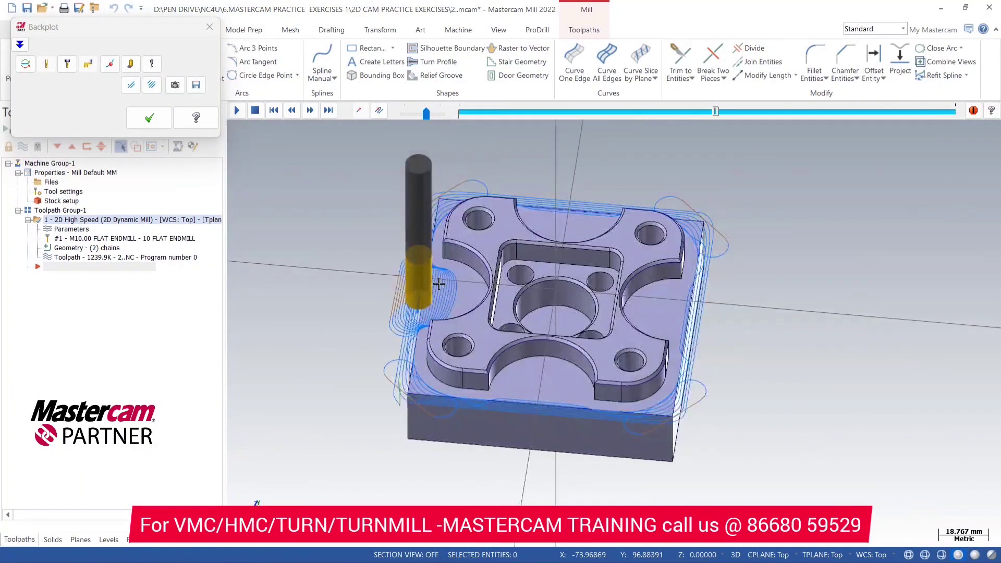
click(210, 27)
right_click(299, 162)
click(360, 281)
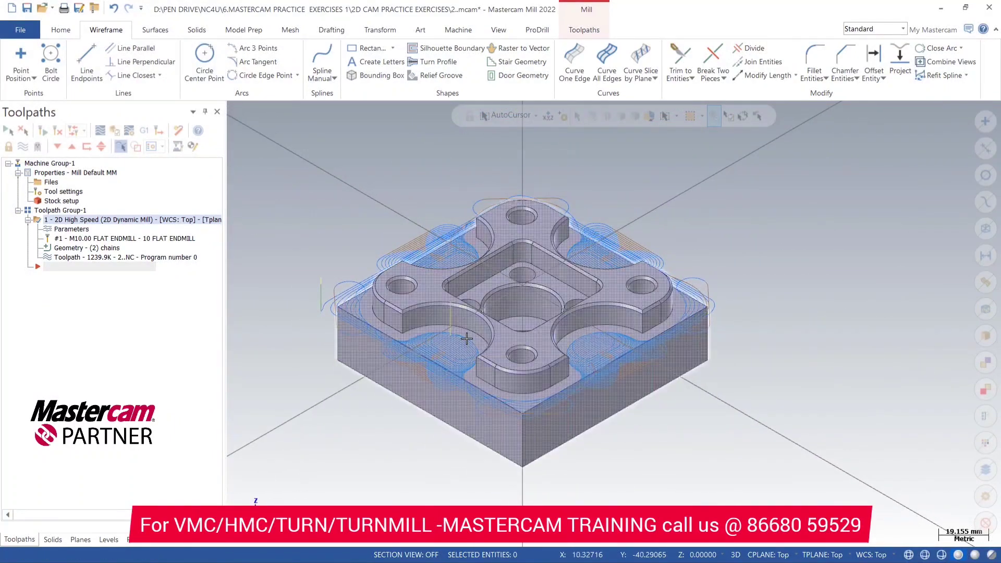
scroll(433, 338, up, 2)
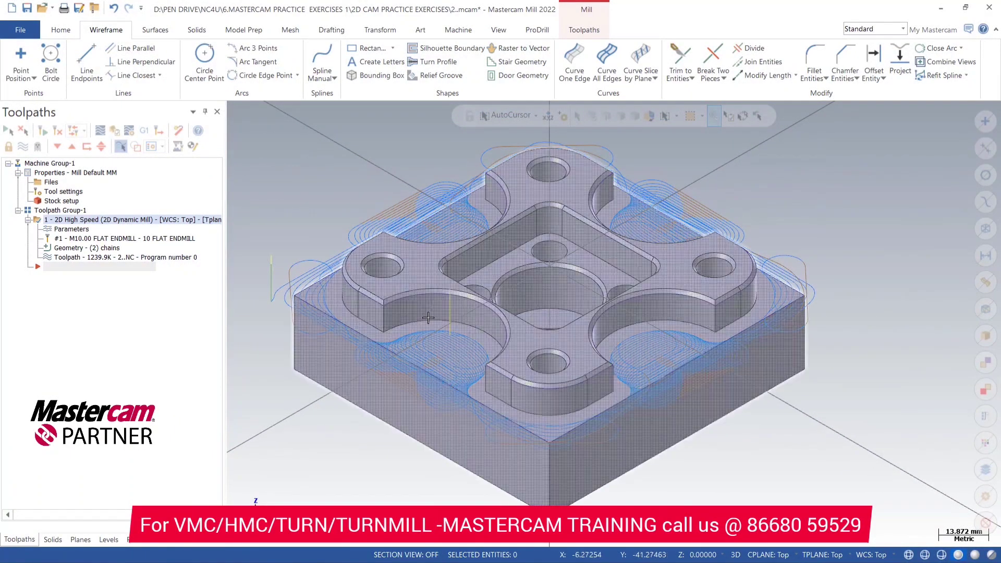
Step: Enable depth cuts with a maximum rough step of 5 in the dynamic mill toolpath's parameters
click(72, 229)
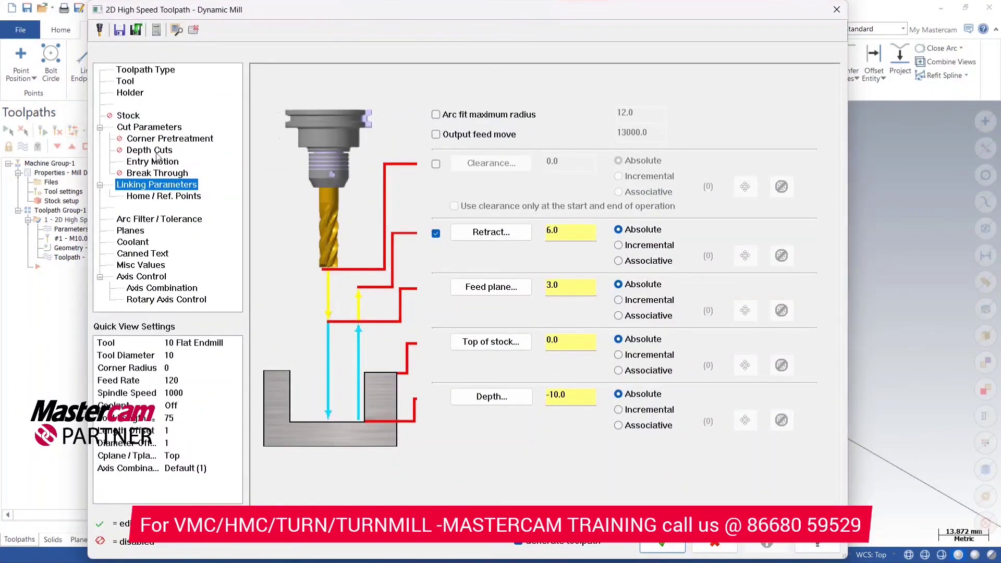
click(156, 152)
click(289, 75)
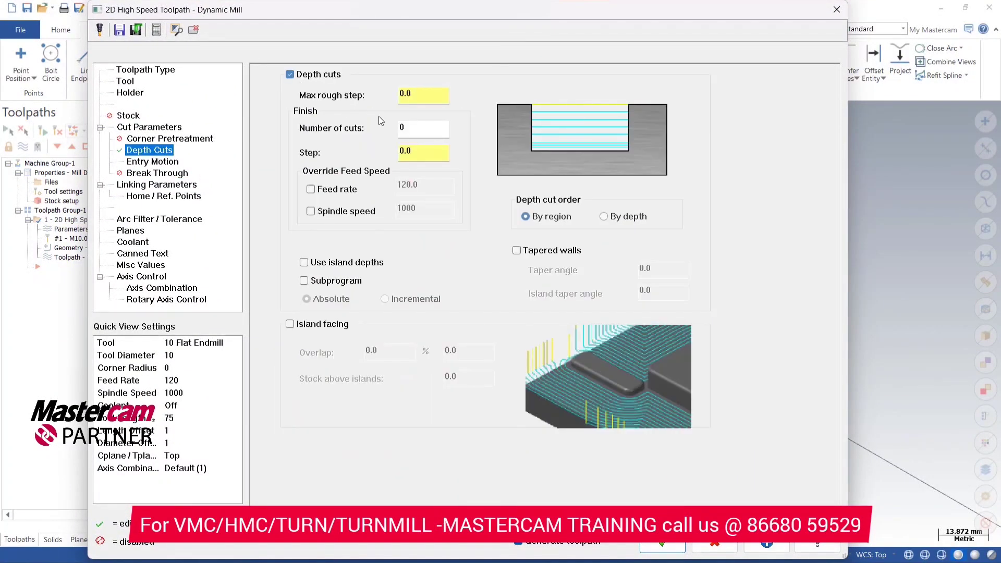
click(414, 94)
text(5)
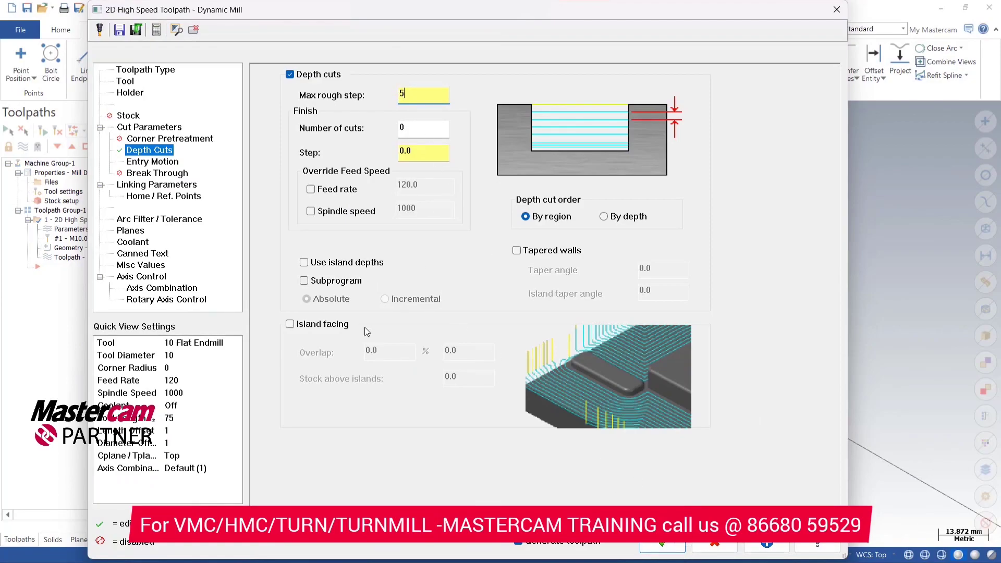
click(662, 545)
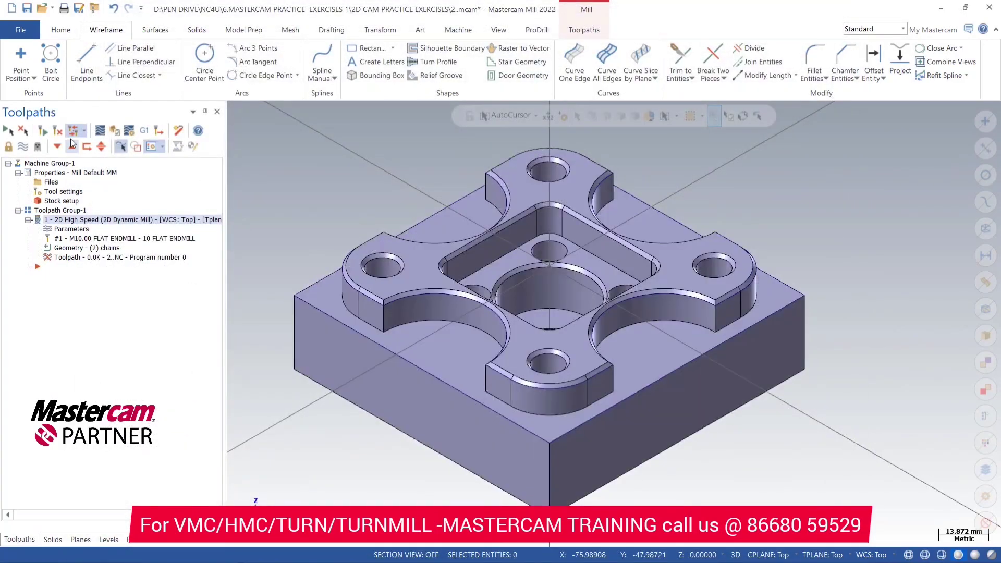
Step: Regenerate the dynamic mill toolpath and check it in the top view, then return to the isometric view
click(89, 147)
middle_drag(443, 306, 404, 239)
right_click(394, 224)
click(431, 298)
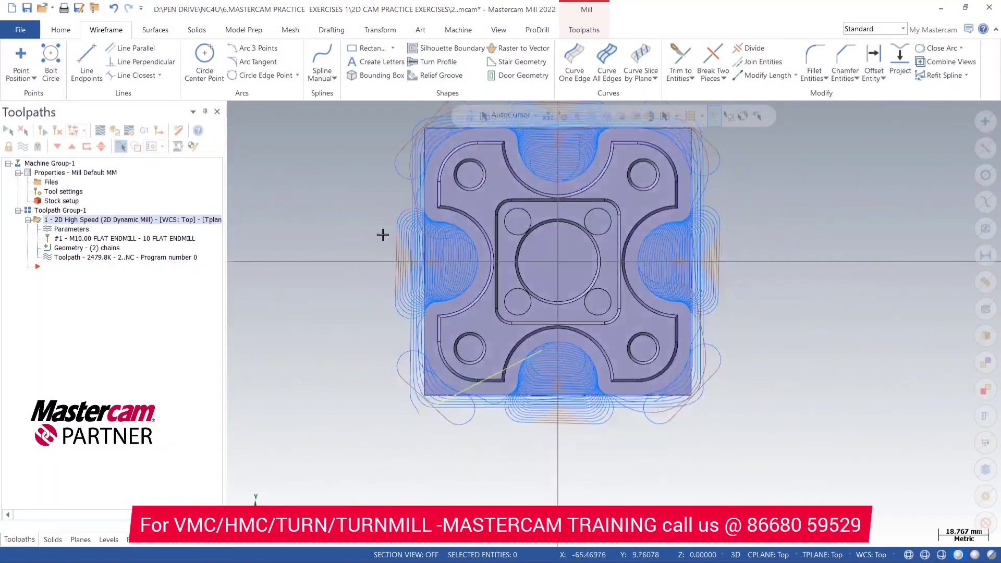
right_click(387, 237)
click(444, 356)
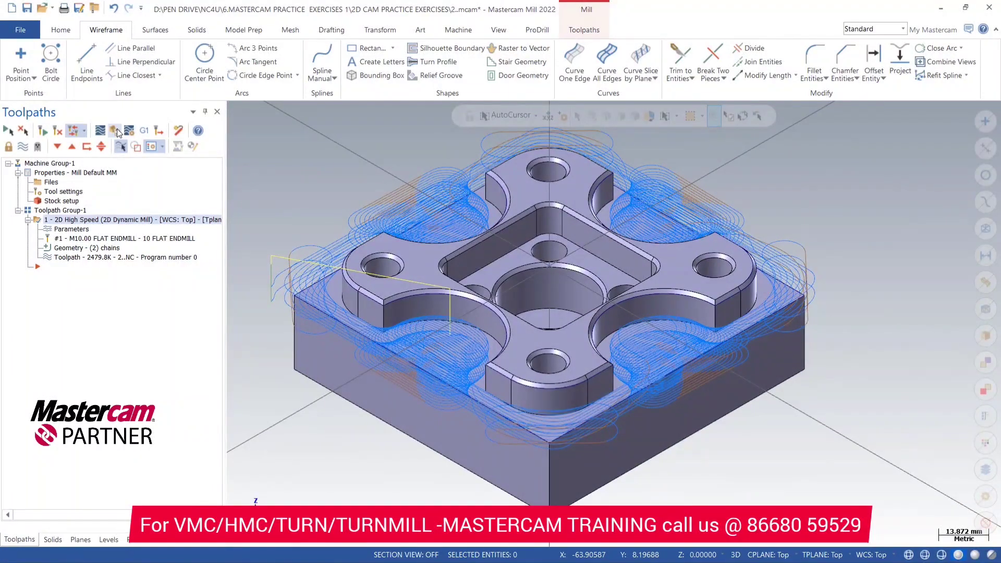
Step: Verify the dynamic mill toolpath by running the material removal simulation on the stock
click(117, 132)
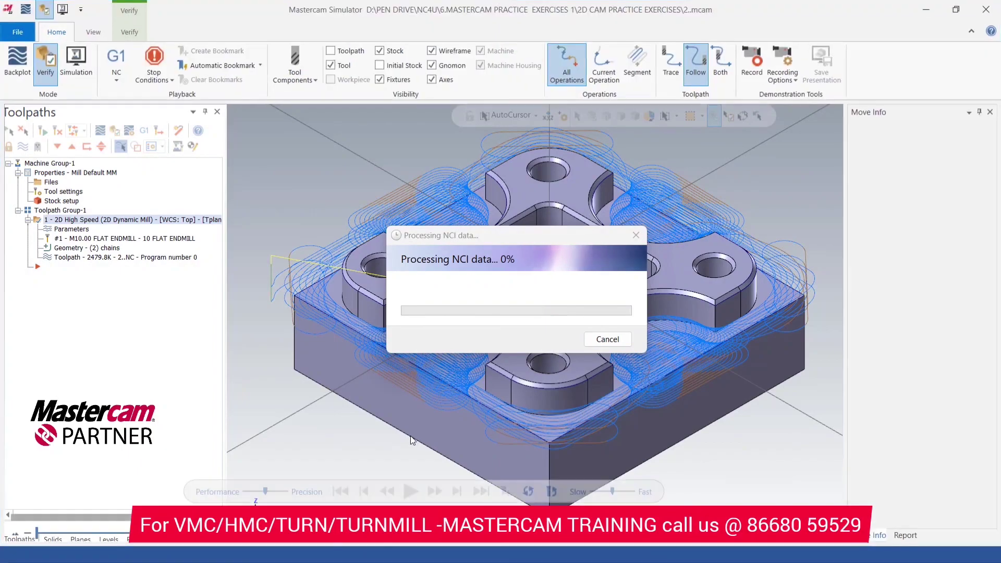
click(410, 491)
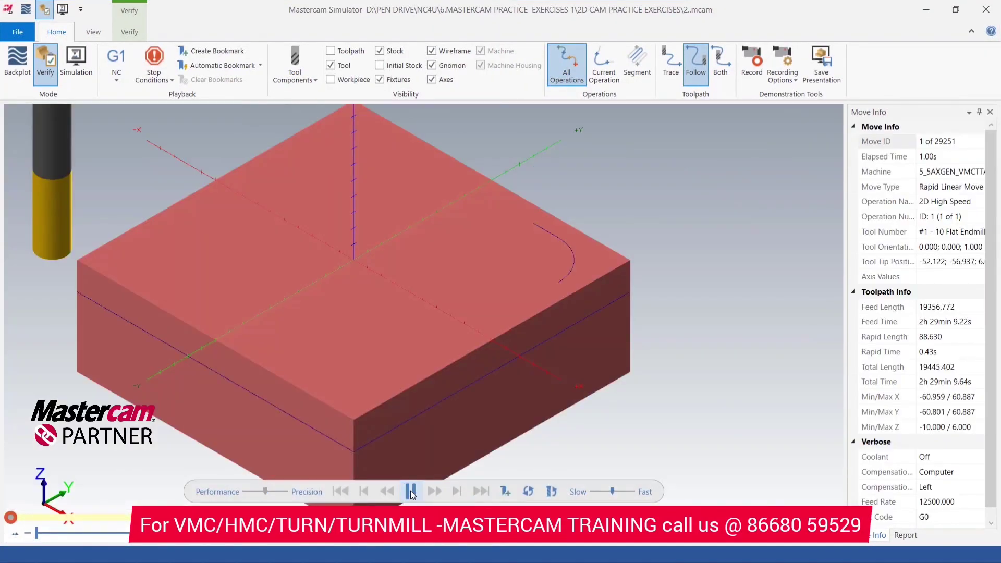